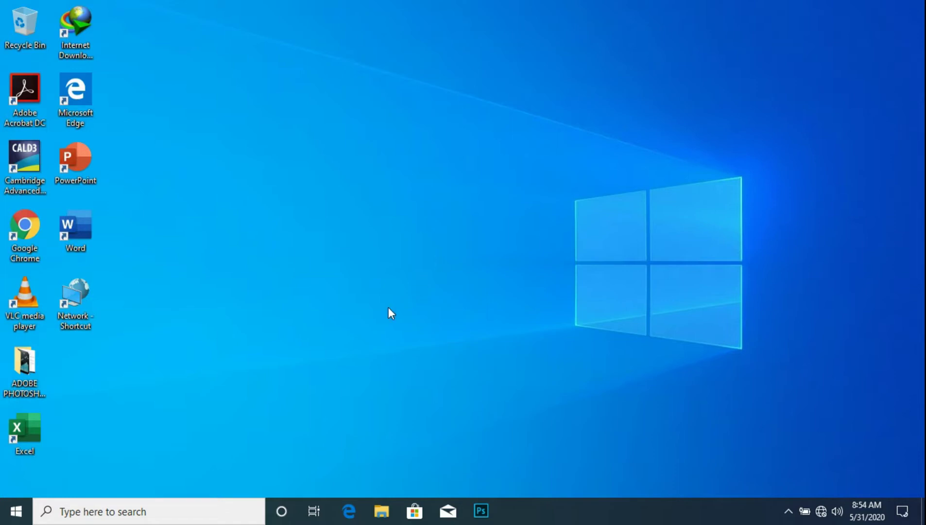
Search Windows for 'part' to find 'Create and format hard disk partitions'
click(110, 510)
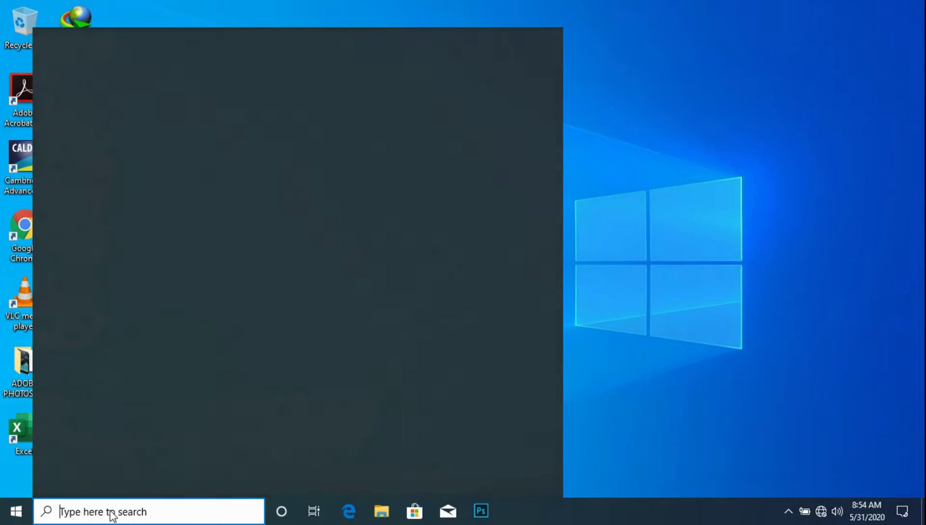
text(p)
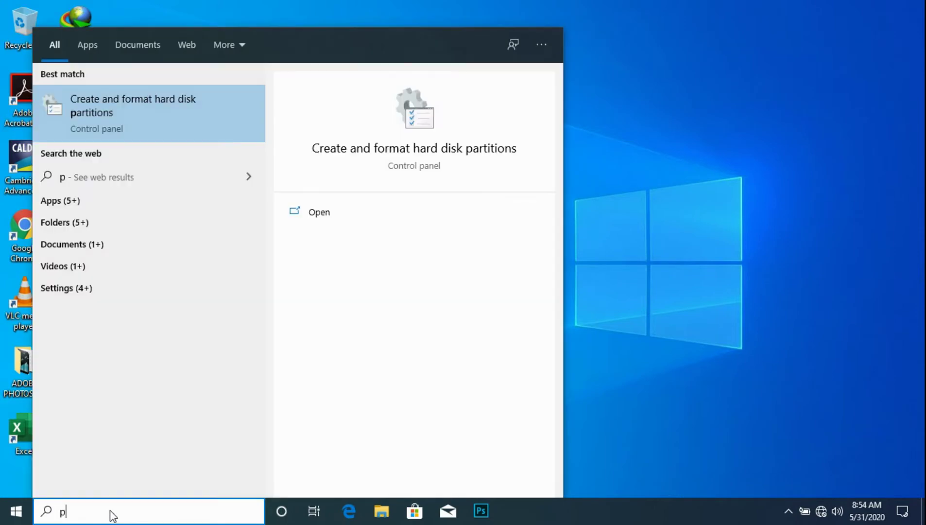
text(art)
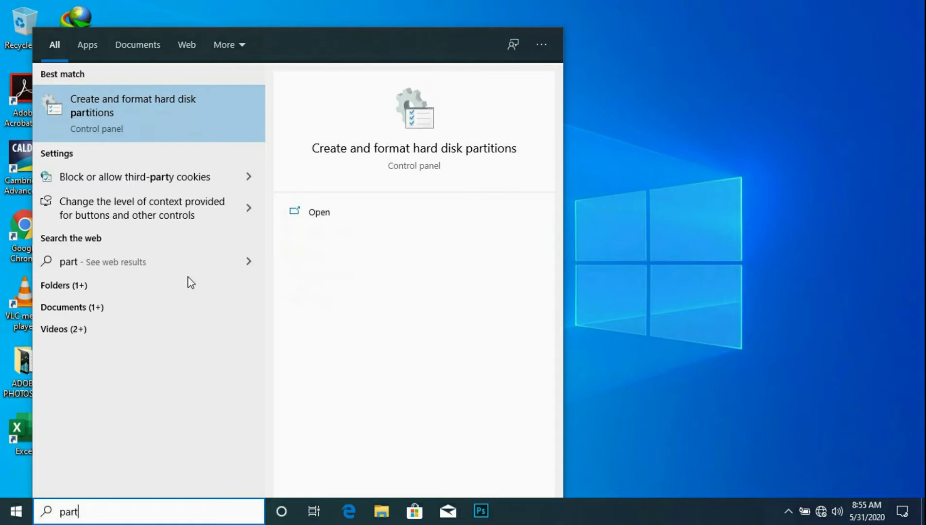
Open Disk Management maximized and format NEW VOLUME (E:) as FAT32, confirming the data-loss warning
click(186, 108)
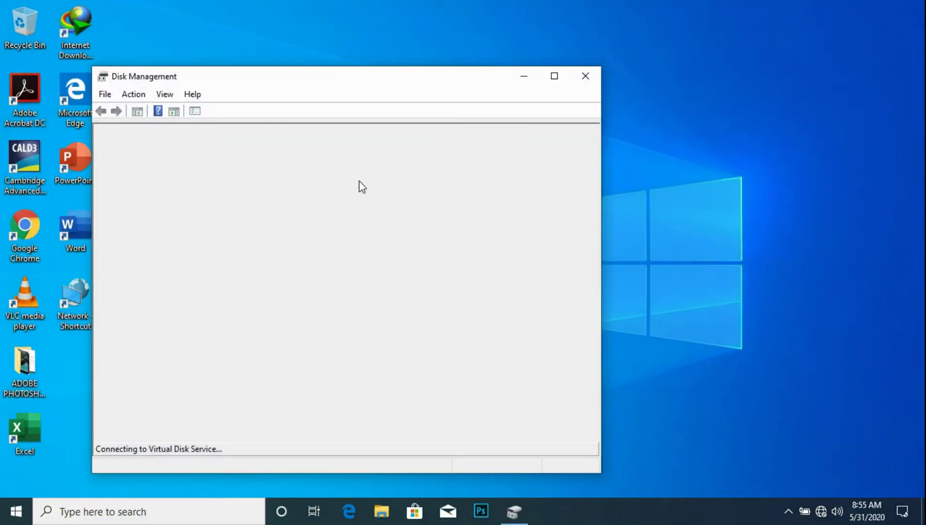
click(555, 75)
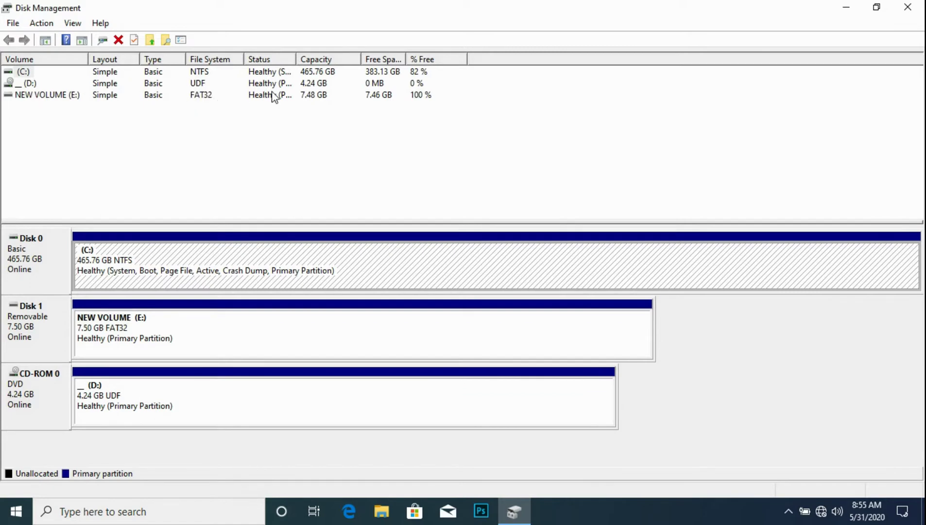
click(243, 337)
right_click(243, 337)
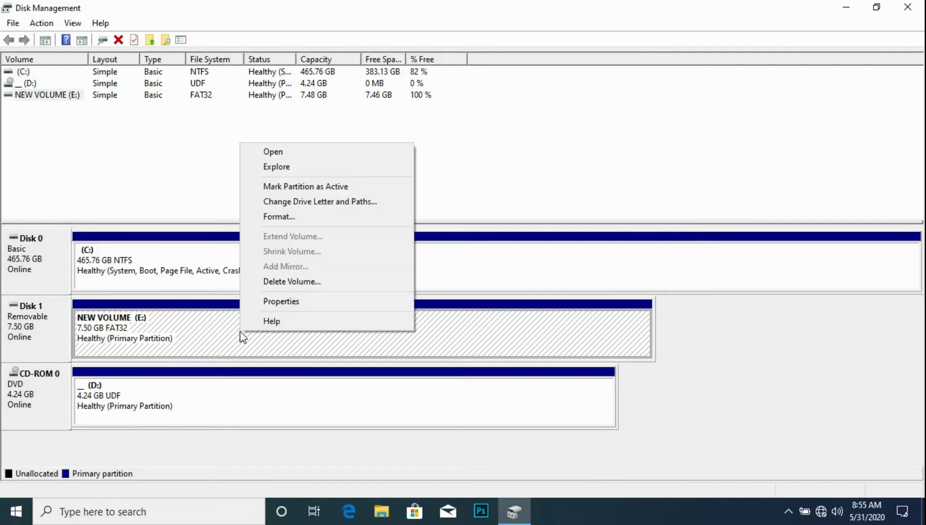
click(294, 216)
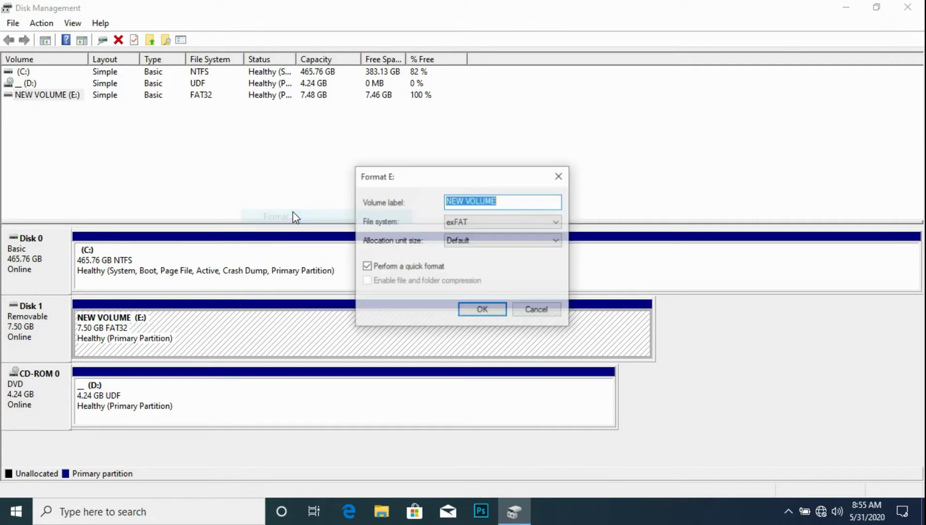
click(559, 222)
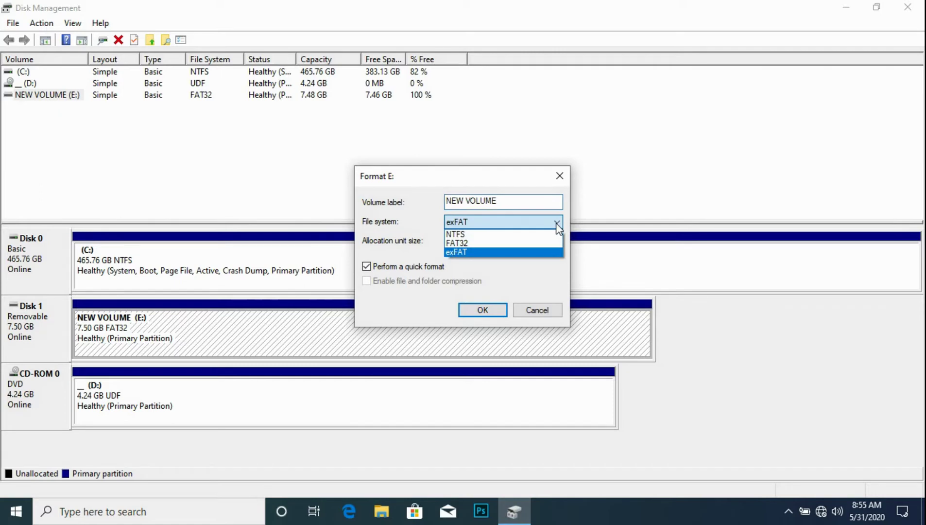
click(466, 244)
click(488, 311)
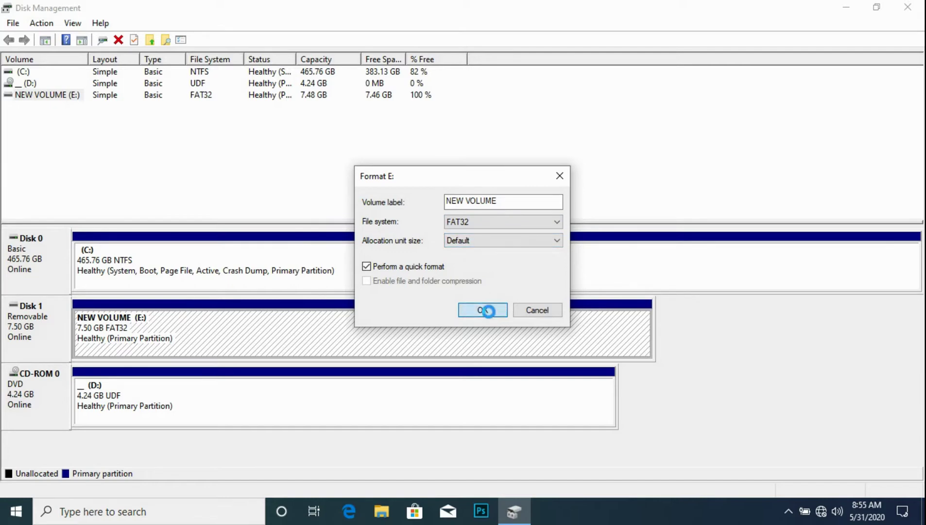
click(496, 307)
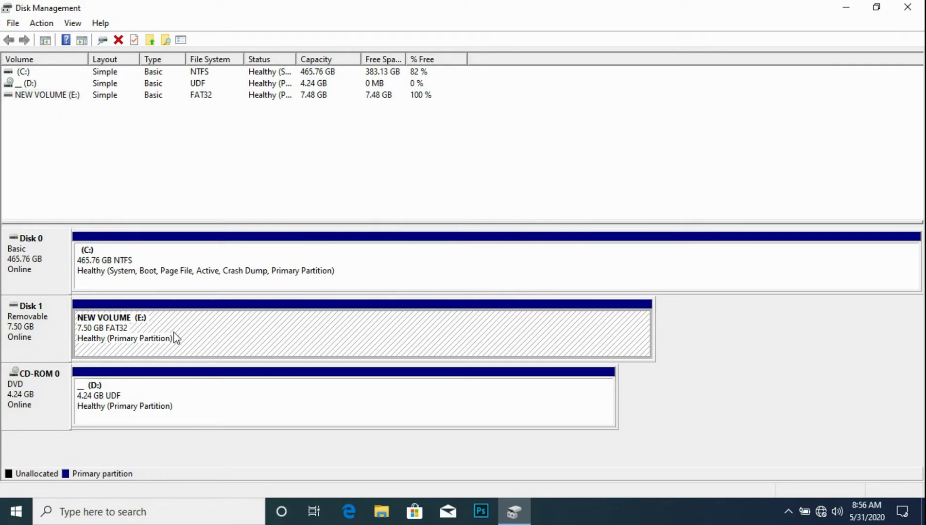
Mark the NEW VOLUME (E:) partition as active from its context menu
click(261, 333)
right_click(261, 333)
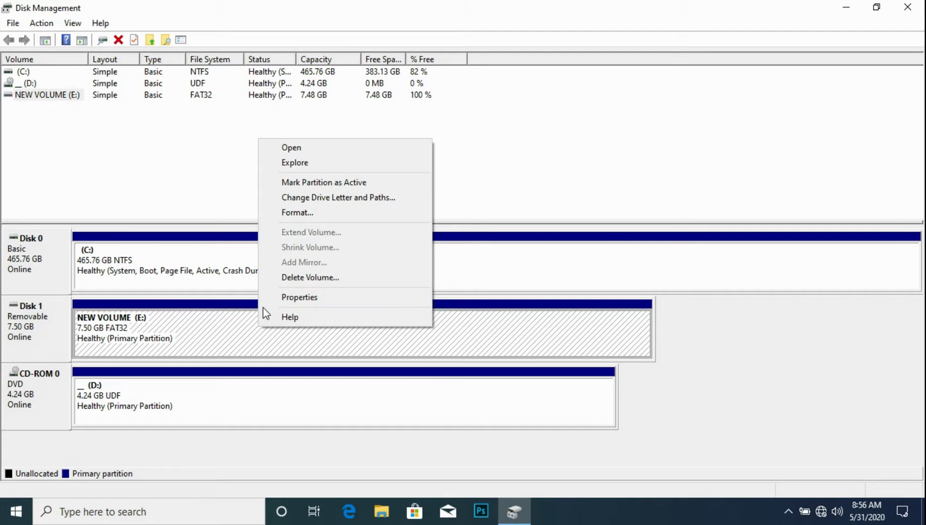
click(299, 187)
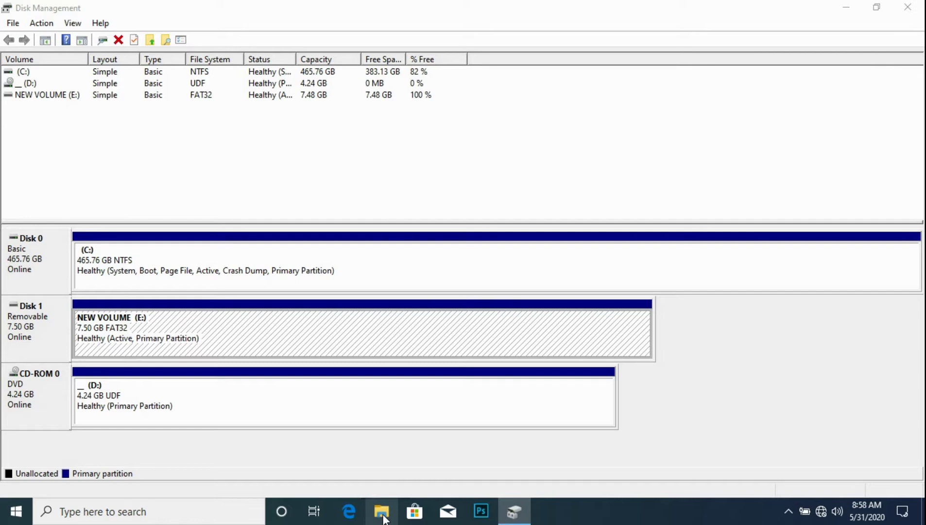
Copy all ten items in Downloads > windows 10, then switch to This PC
click(382, 514)
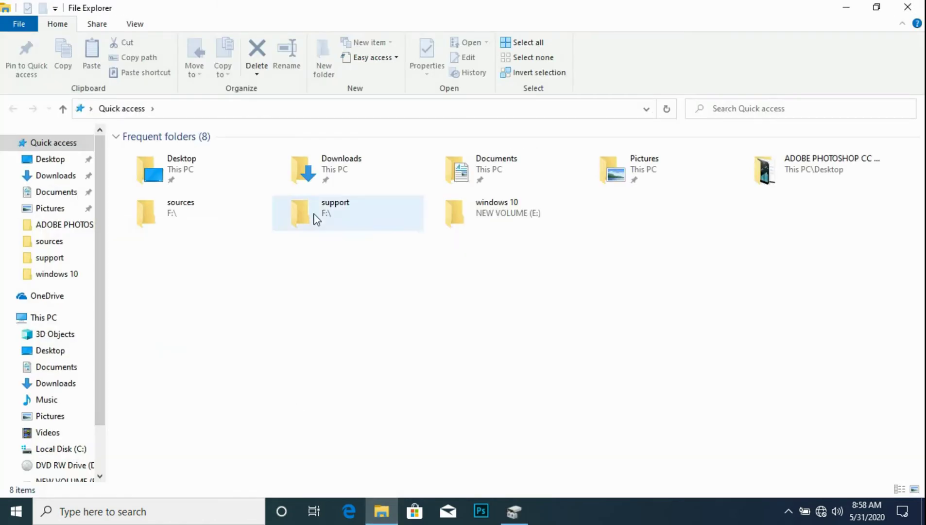
double_click(340, 165)
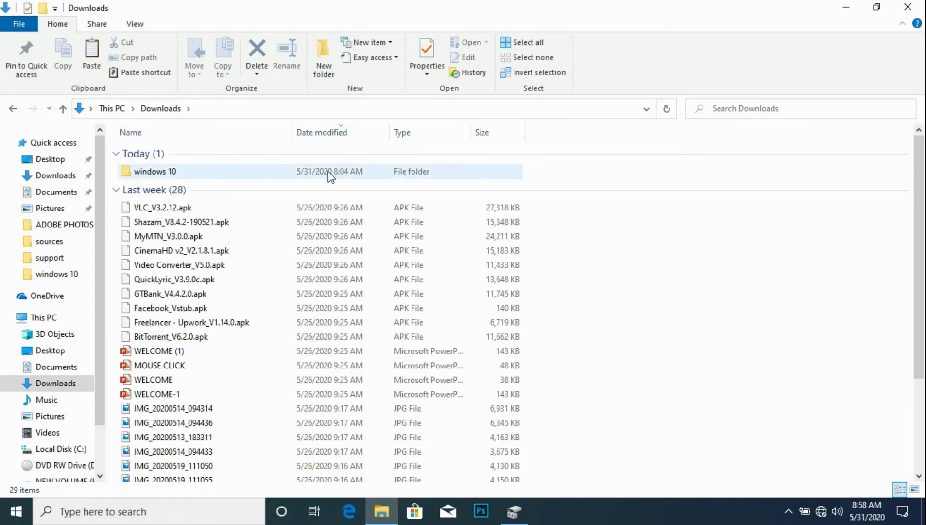
double_click(329, 175)
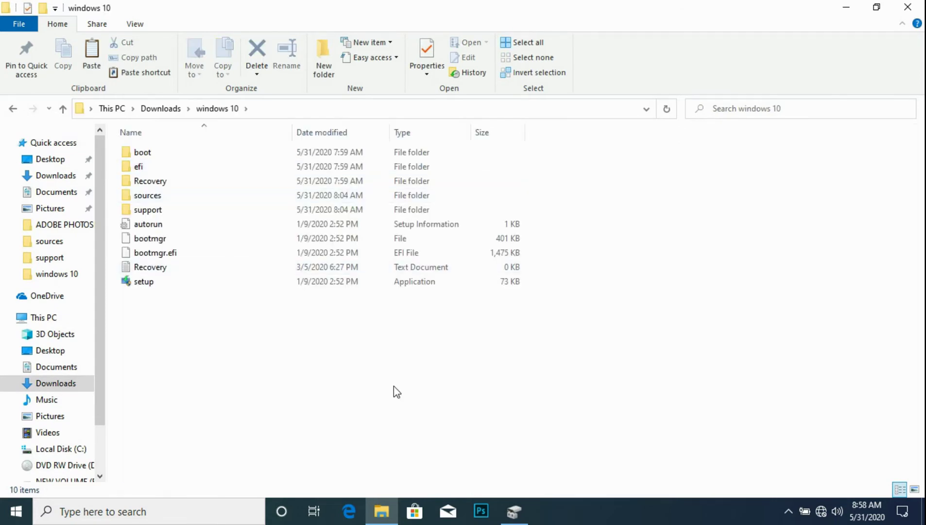
key(ctrl+a)
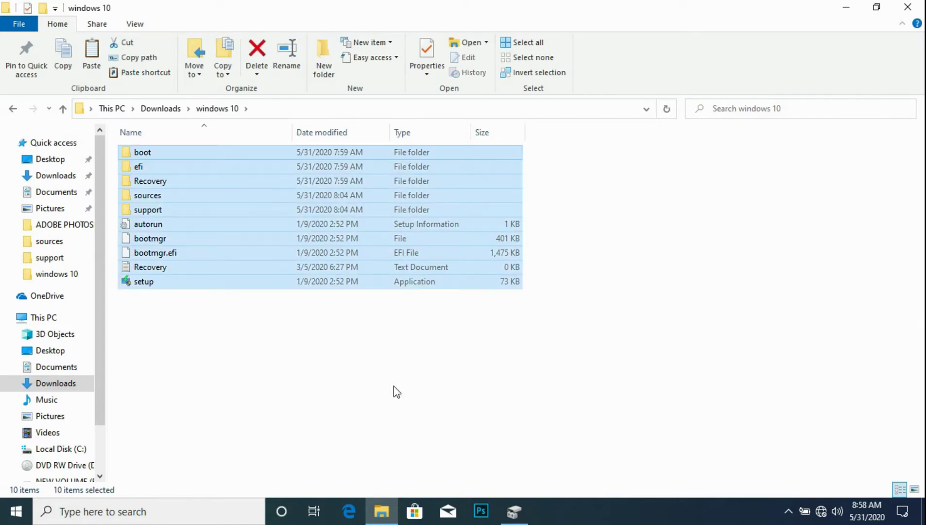
right_click(394, 386)
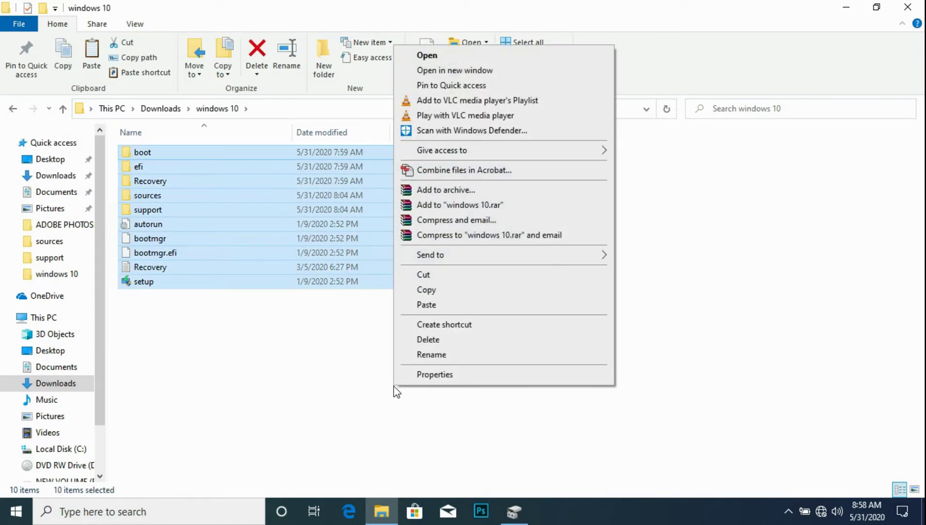
click(426, 290)
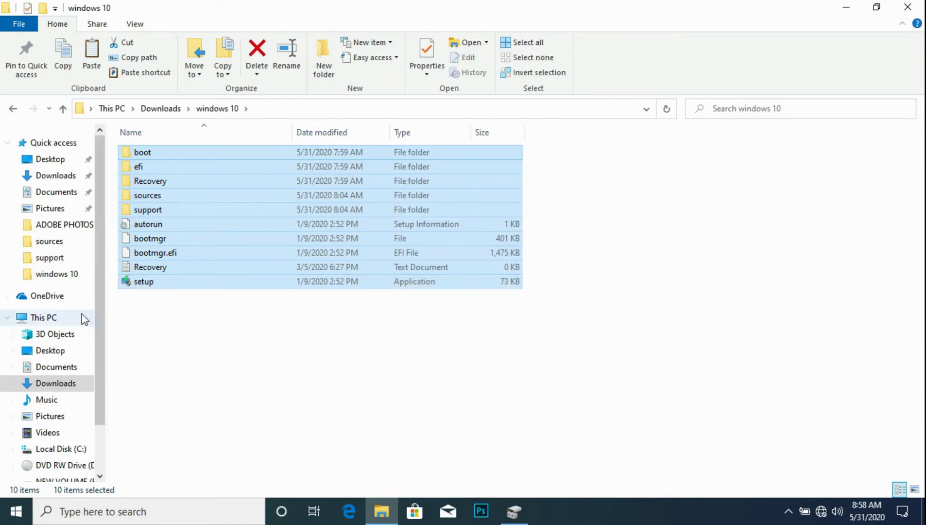
click(62, 320)
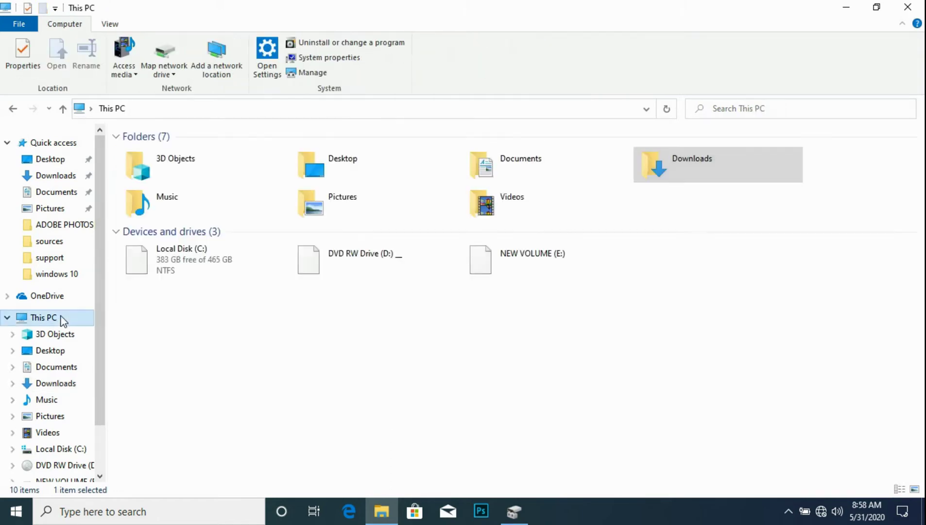
Paste the Windows 10 setup files into the empty NEW VOLUME (E:) drive
click(547, 268)
double_click(545, 266)
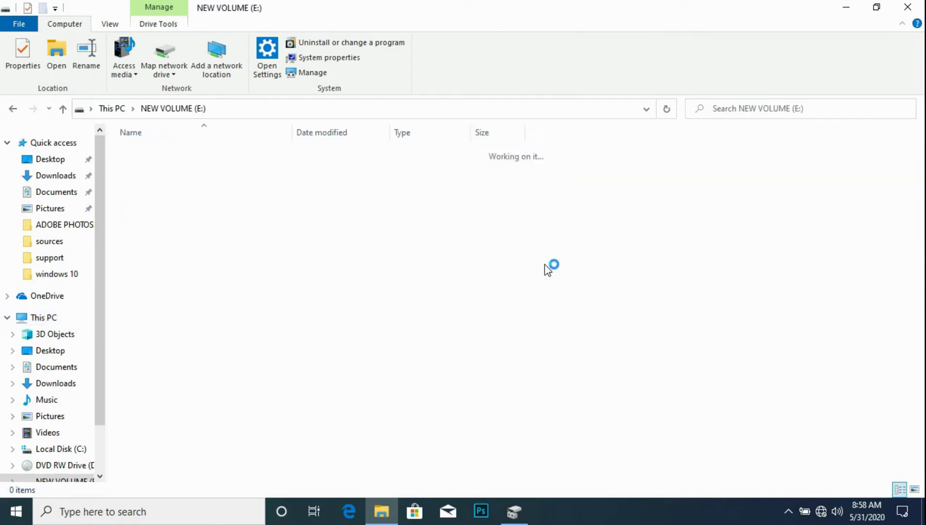
right_click(476, 326)
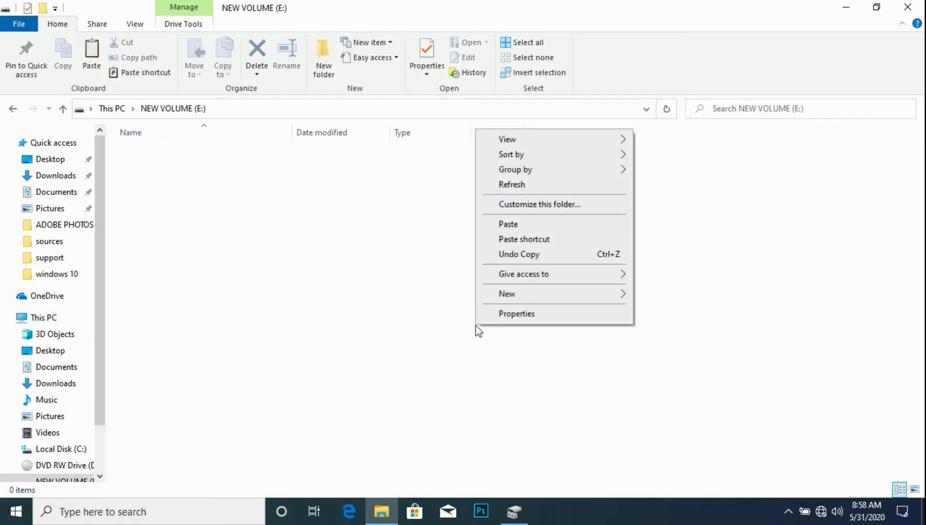
click(508, 224)
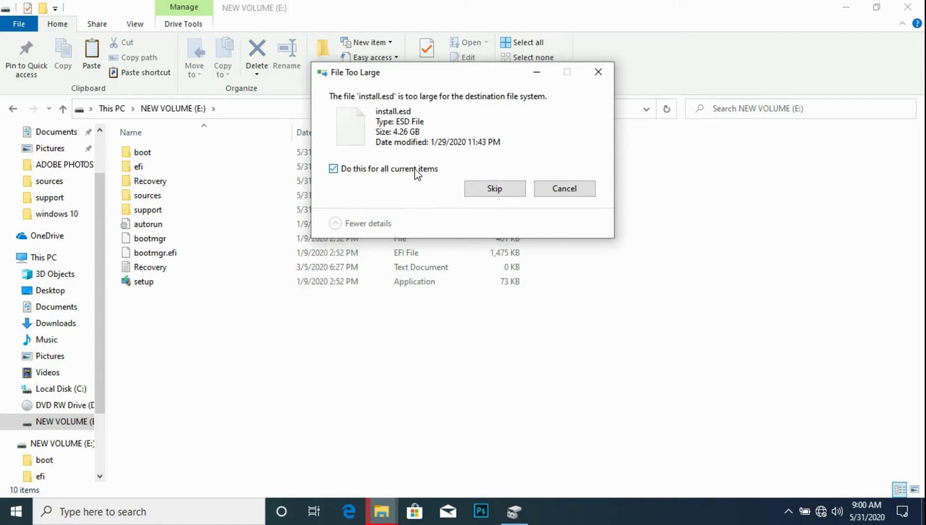
Skip the too-large install.esd for all conflicts and return to This PC with E: selected
click(376, 170)
click(493, 193)
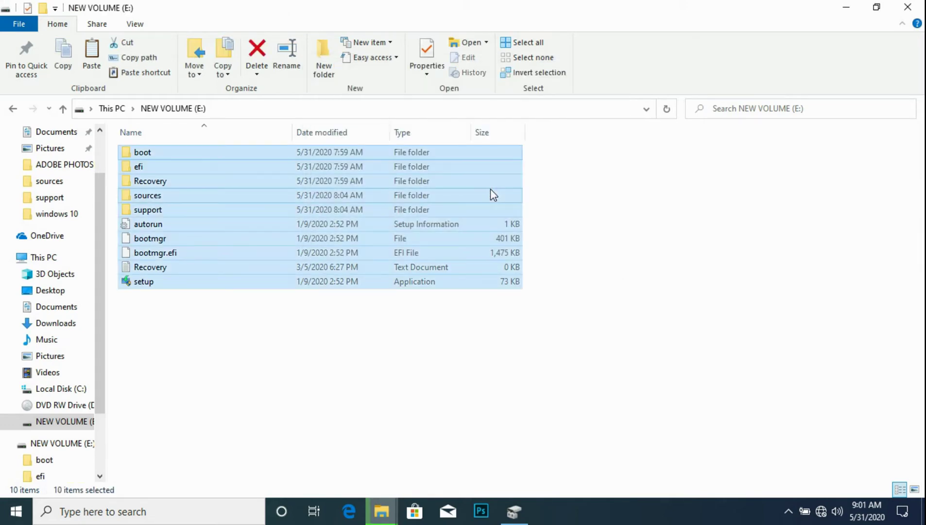
key(alt+Up)
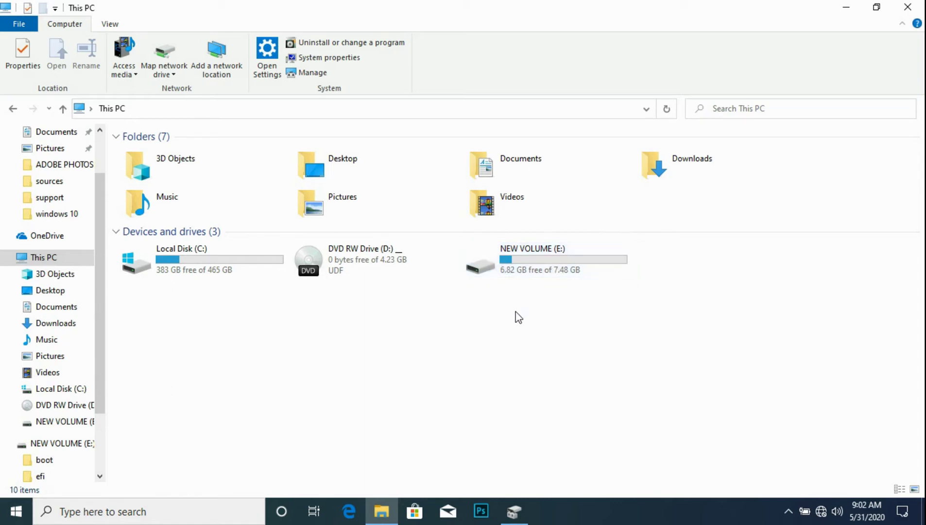
key(space)
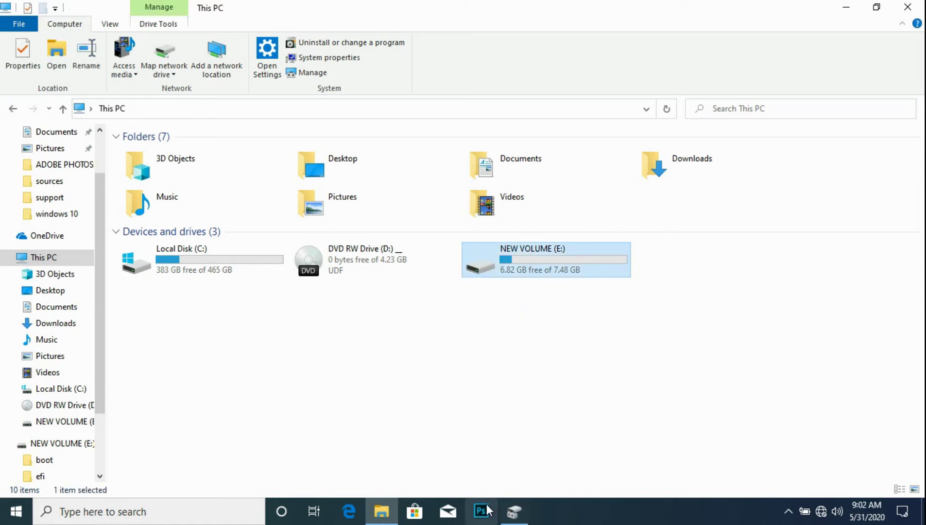
In Disk Management, reformat NEW VOLUME (E:) as NTFS and verify it is still marked active
mouse_move(516, 511)
click(515, 462)
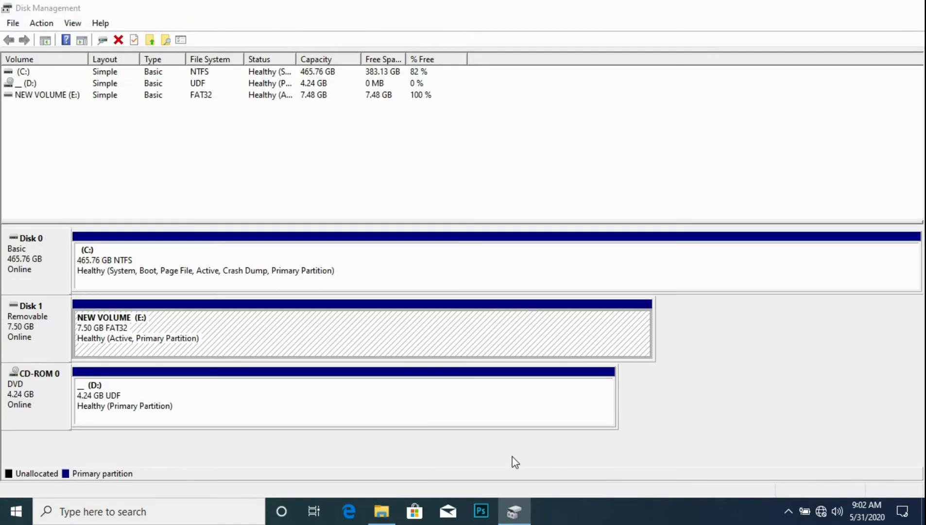
right_click(216, 335)
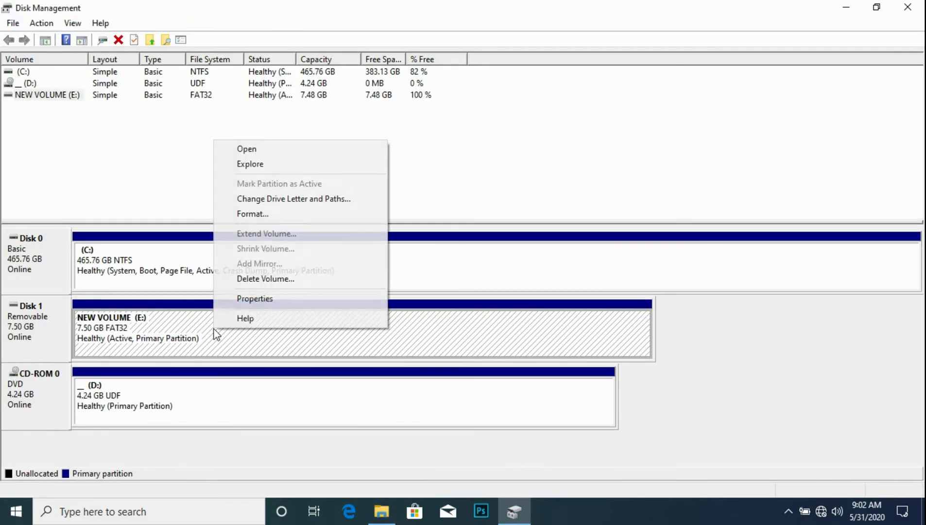
click(275, 217)
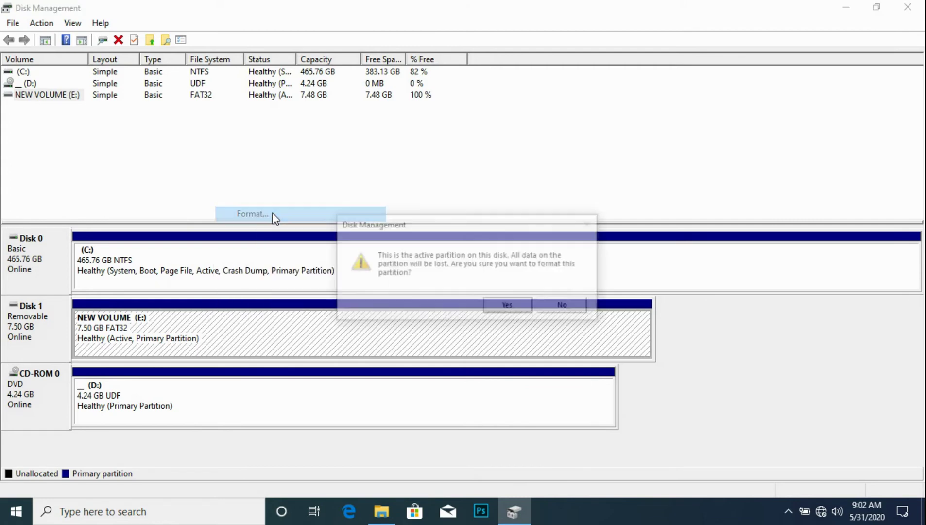
click(503, 306)
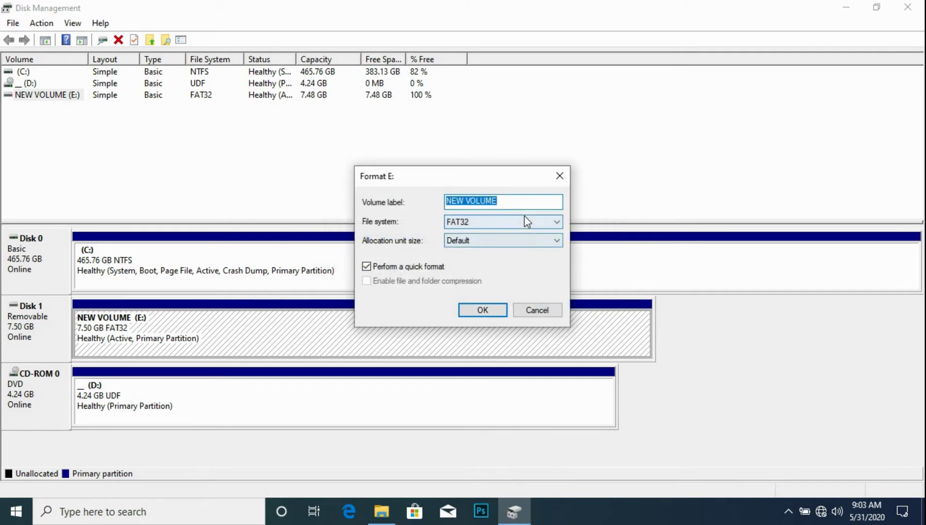
click(557, 222)
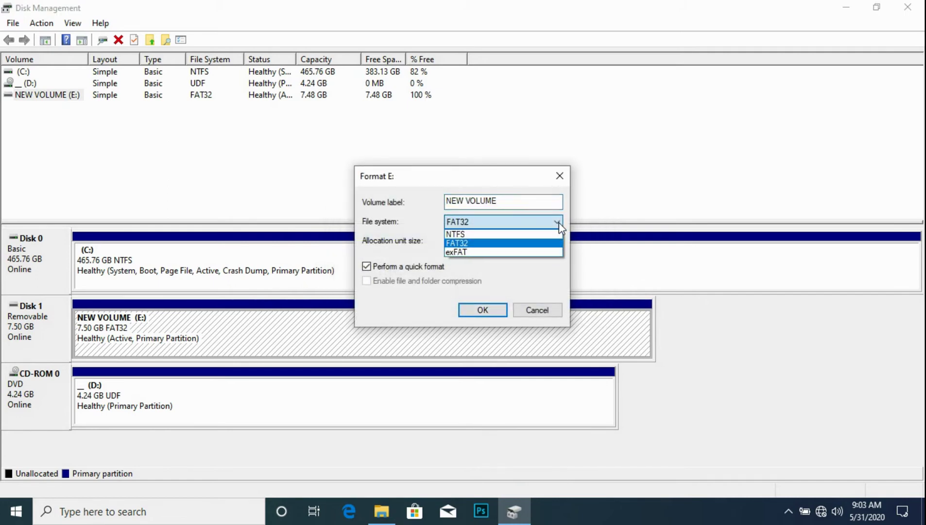
click(497, 234)
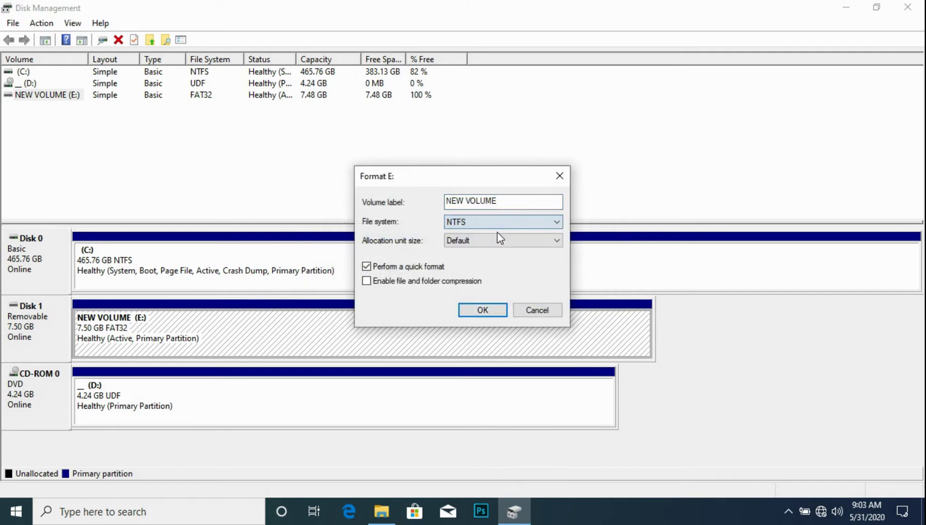
click(485, 311)
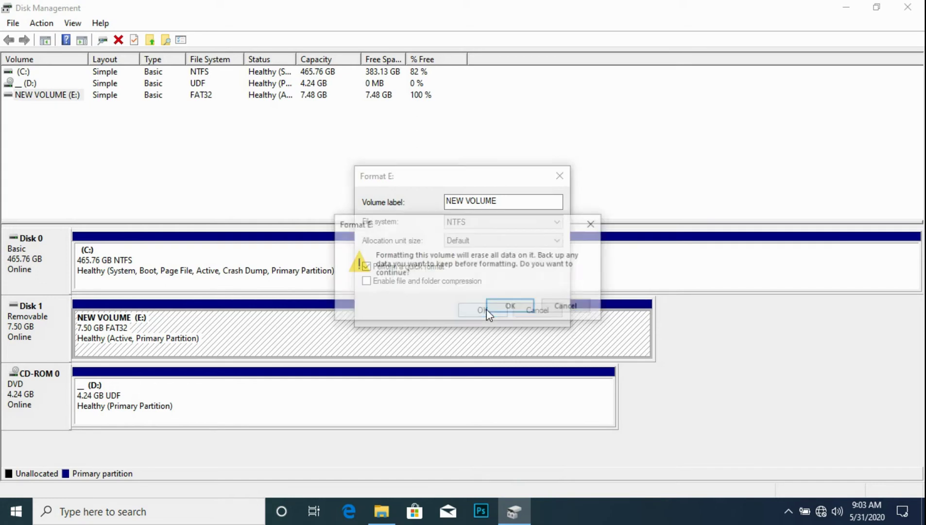
click(503, 304)
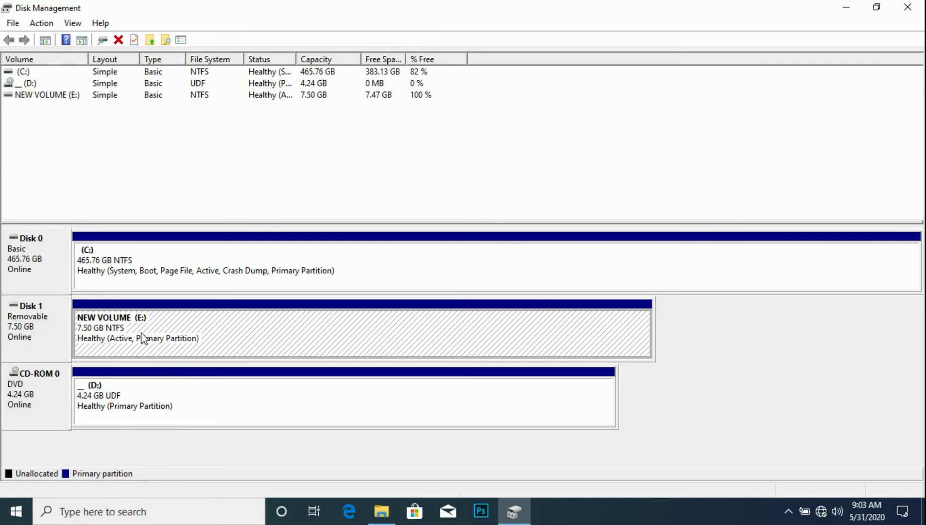
right_click(286, 325)
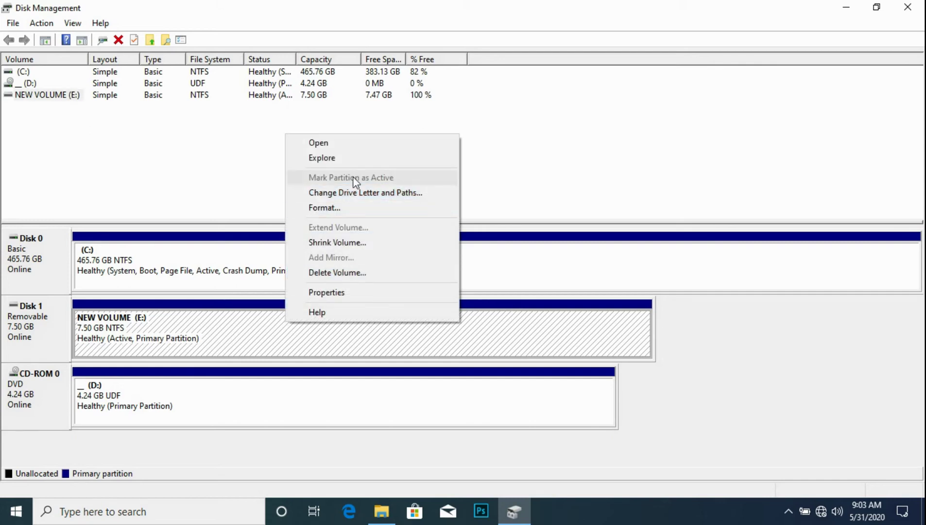
click(245, 337)
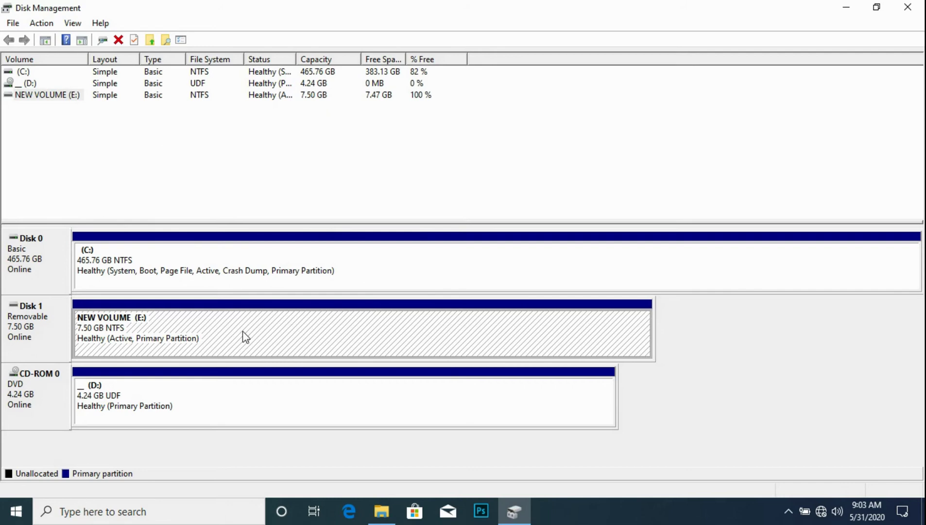
Select all ten items in Downloads > windows 10, then open the empty NEW VOLUME (E:) drive
mouse_move(383, 519)
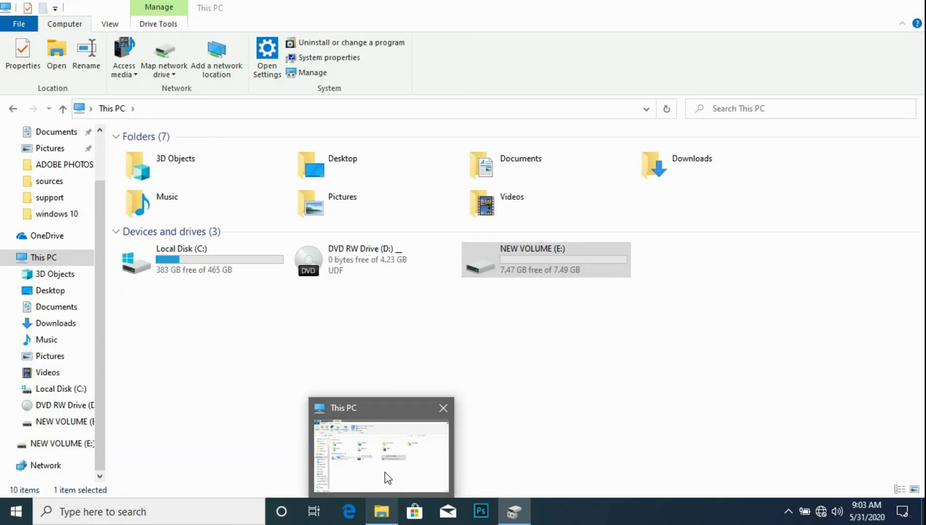
click(387, 477)
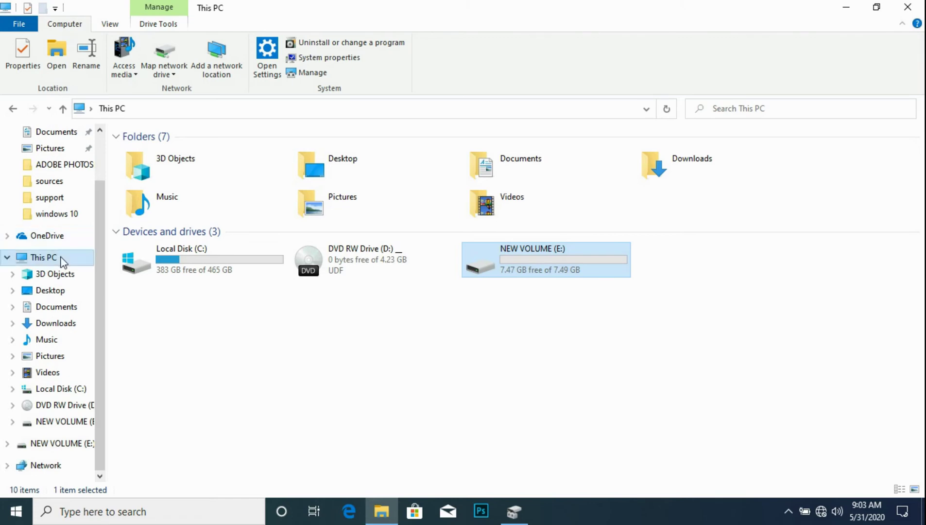
click(491, 171)
click(677, 178)
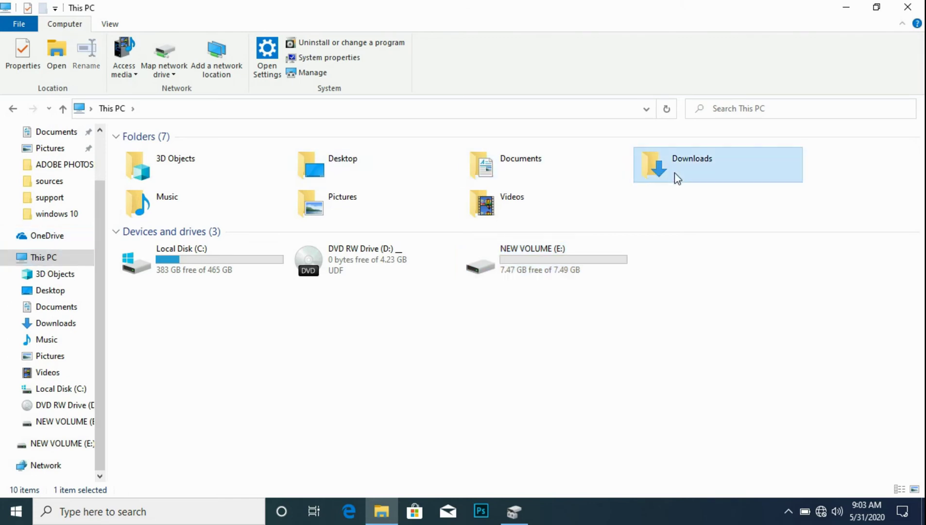
double_click(677, 178)
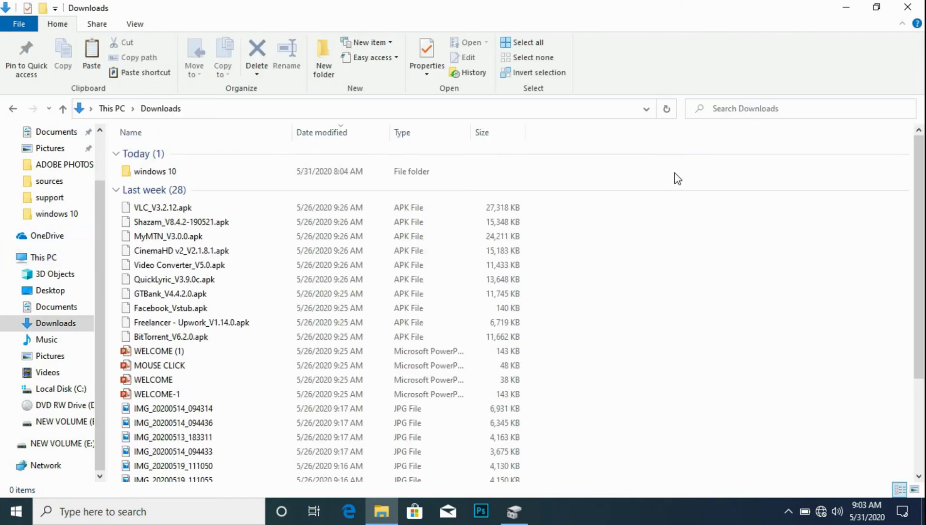
click(280, 169)
double_click(280, 170)
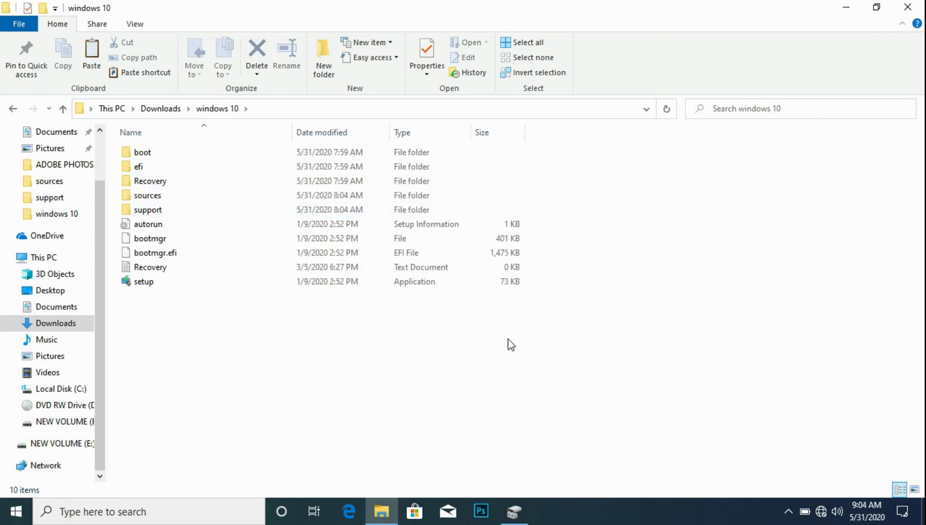
key(ctrl+a)
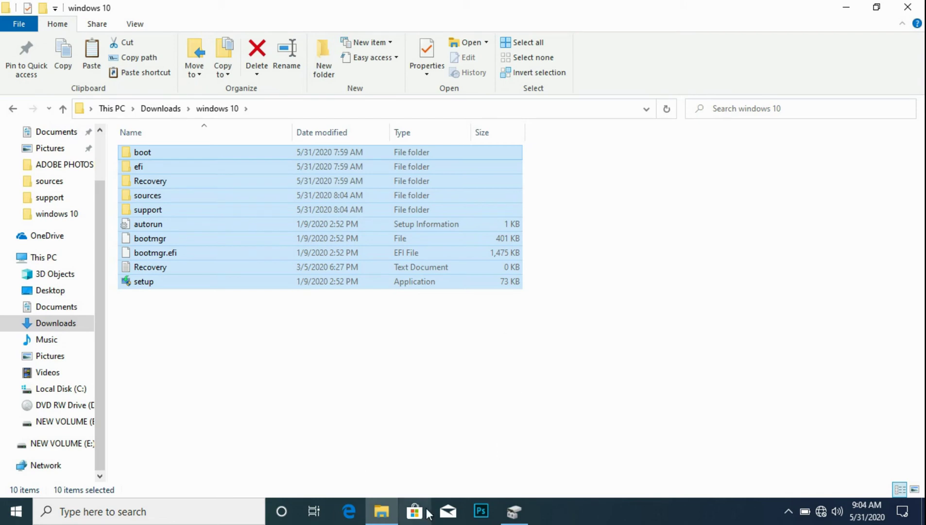
click(68, 444)
click(446, 318)
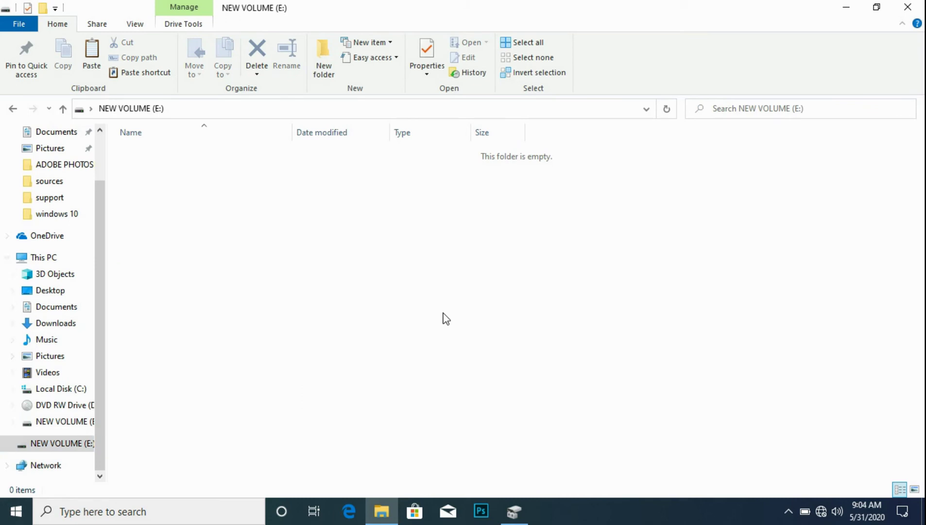
Paste all 1,042 setup items from windows 10 onto NEW VOLUME (E:) with Ctrl+V
key(ctrl+v)
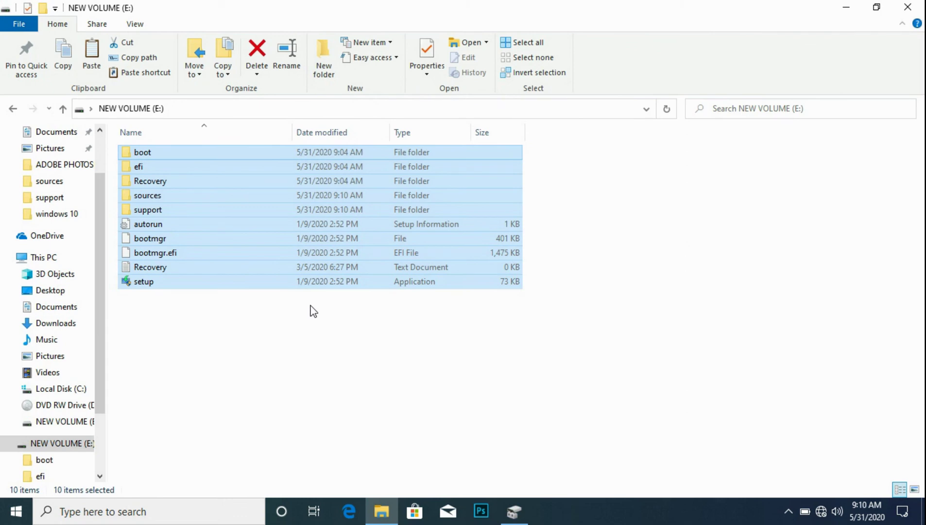
Deselect the copied files and check E:'s free space (2.54 GB of 7.49 GB) in This PC
click(44, 257)
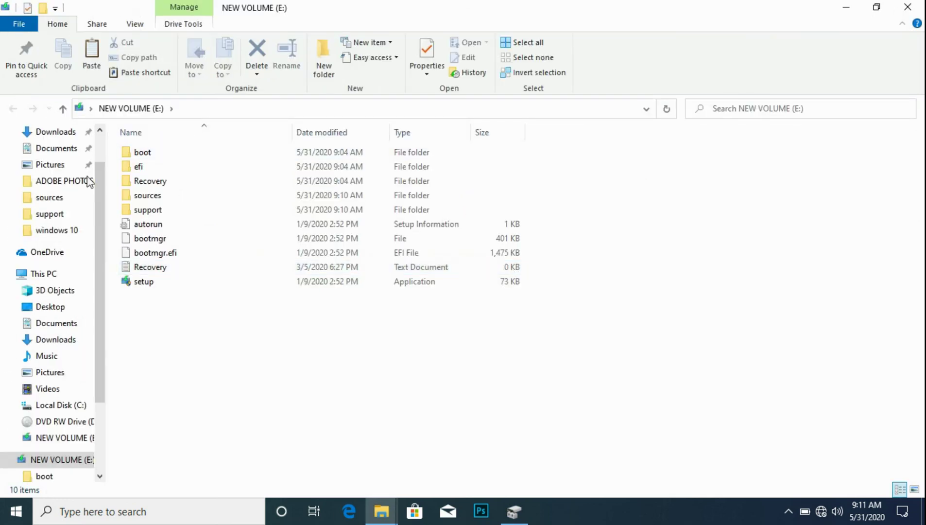
click(59, 279)
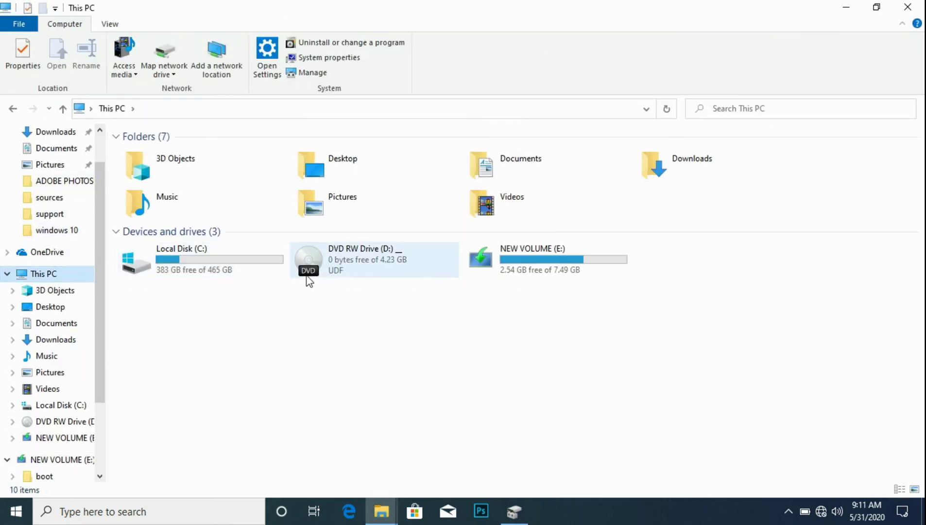